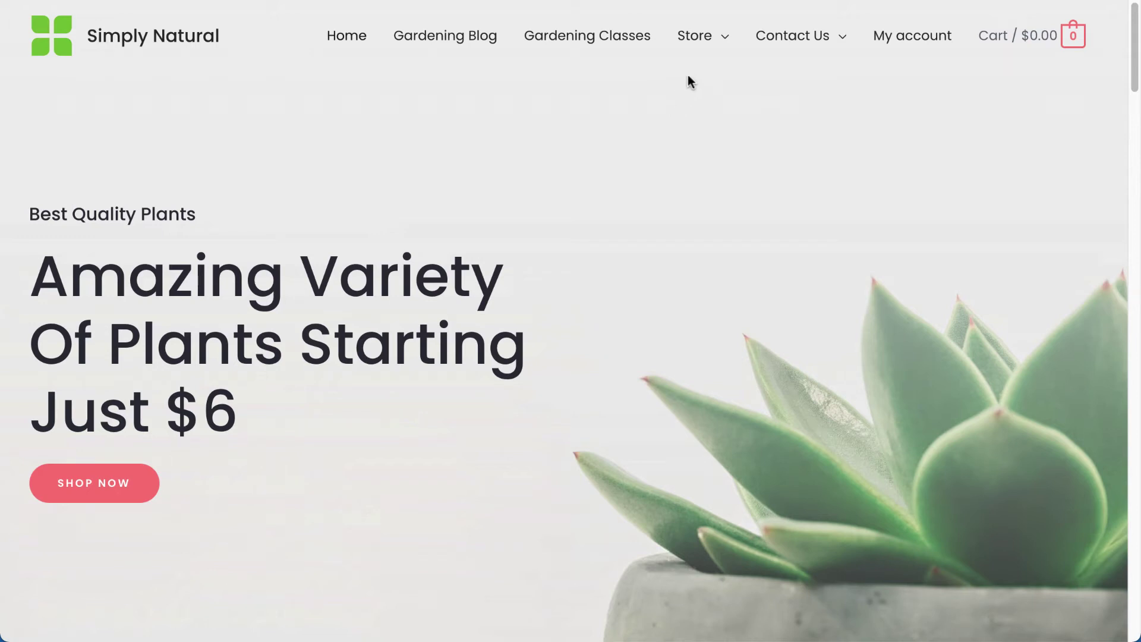
- Open the Store page from the Simply Natural site navigation
click(693, 40)
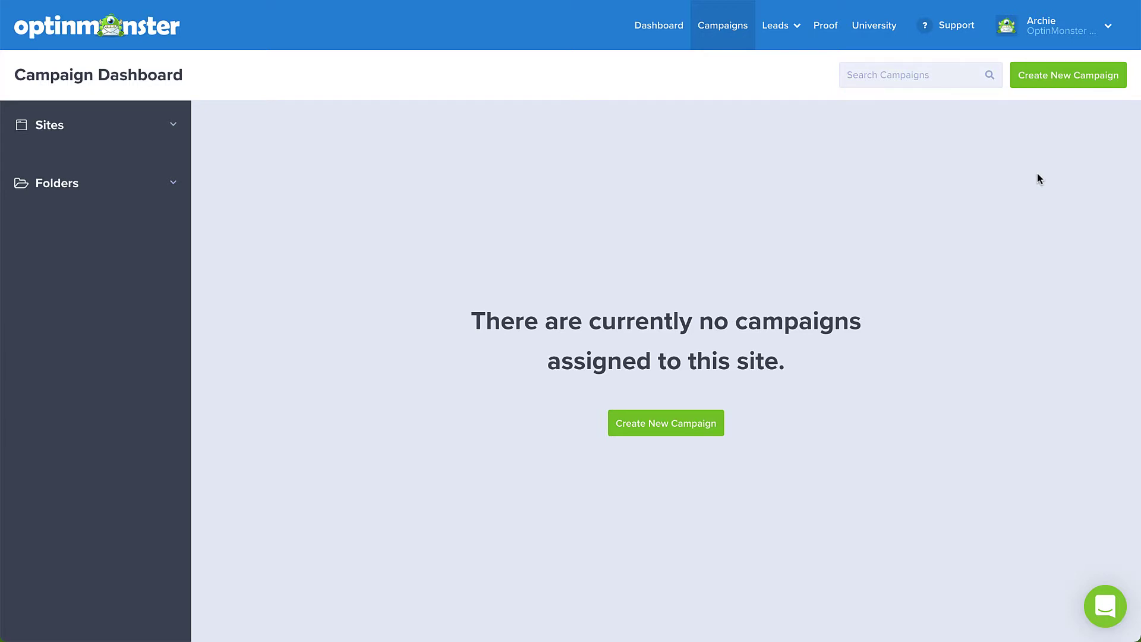
- Create a new campaign from the OptinMonster Campaign Dashboard
click(1061, 81)
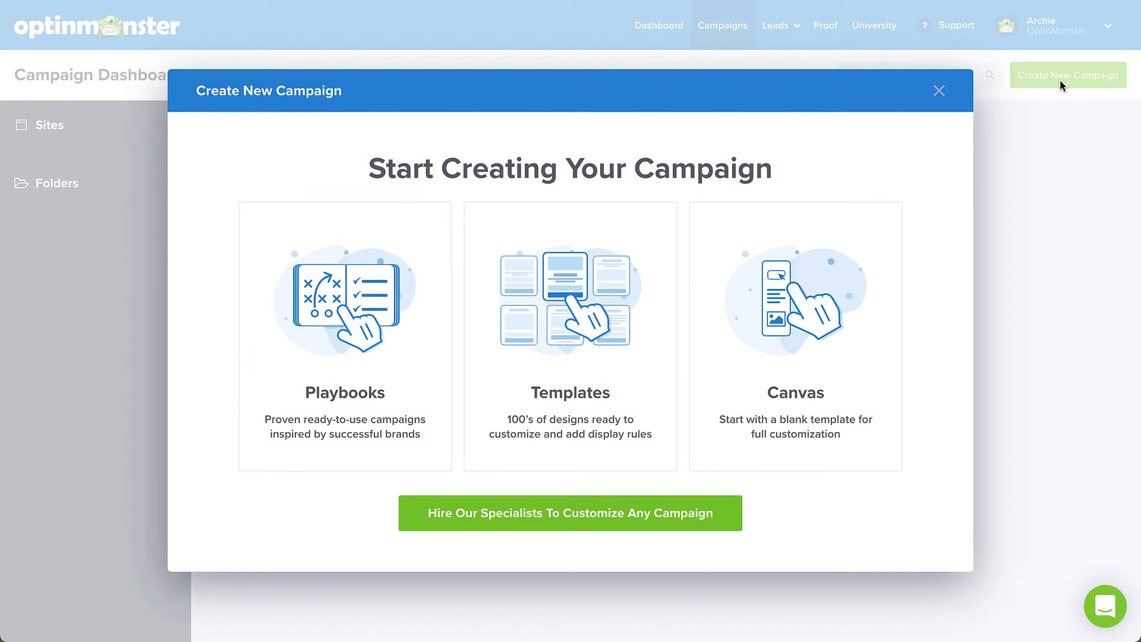
- Filter templates to Fullscreen, preview Basic, and use the Basic template
click(662, 266)
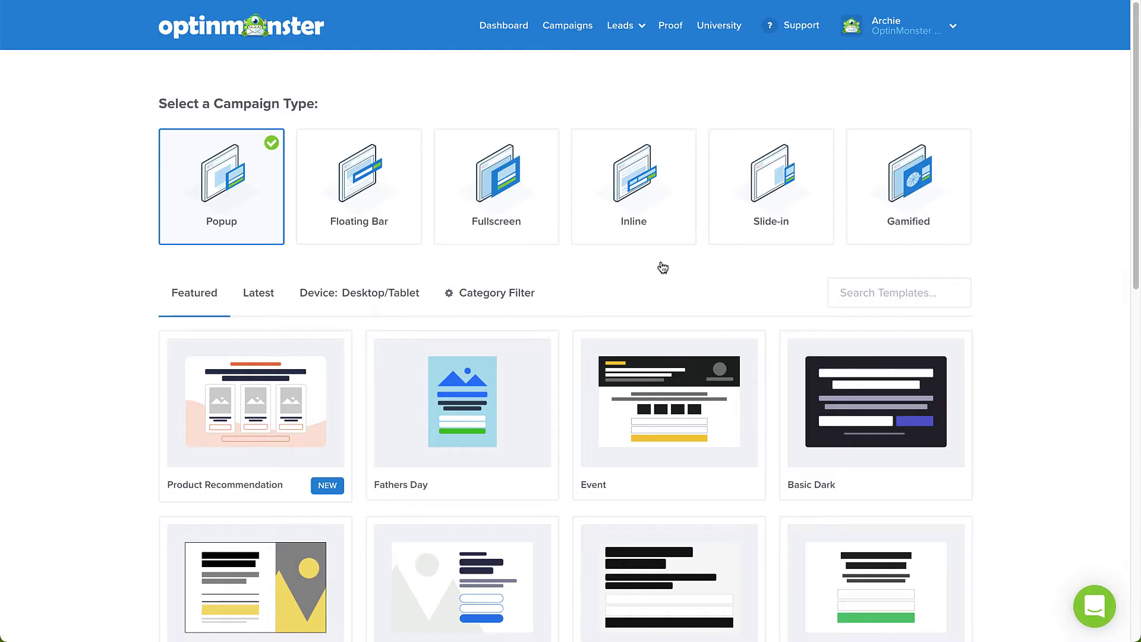
click(493, 247)
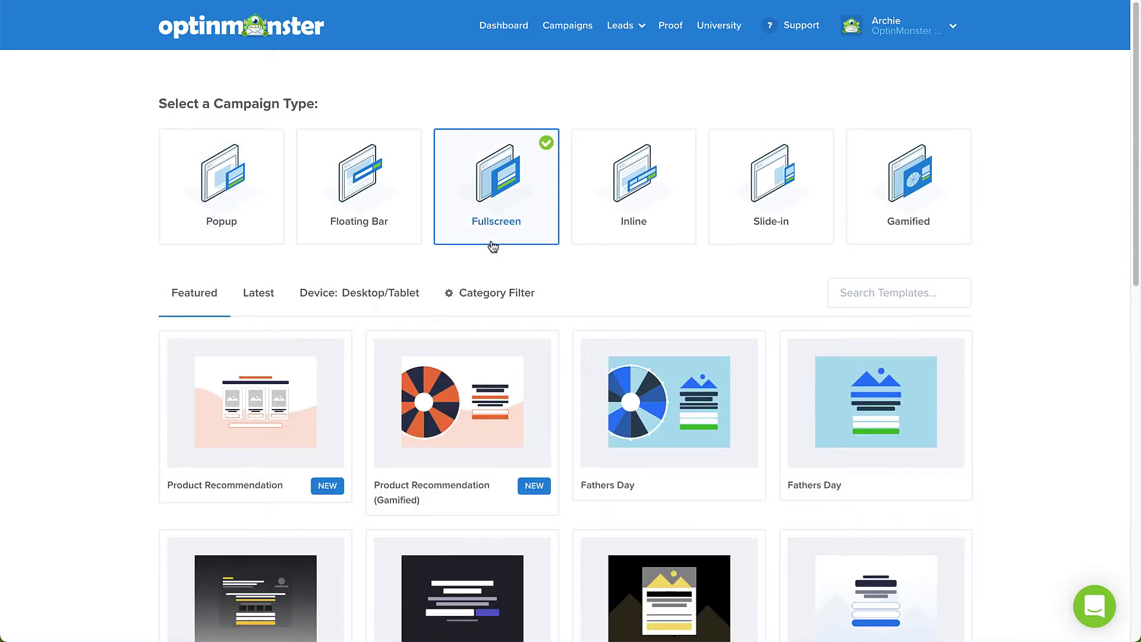
scroll(492, 247, down, 8)
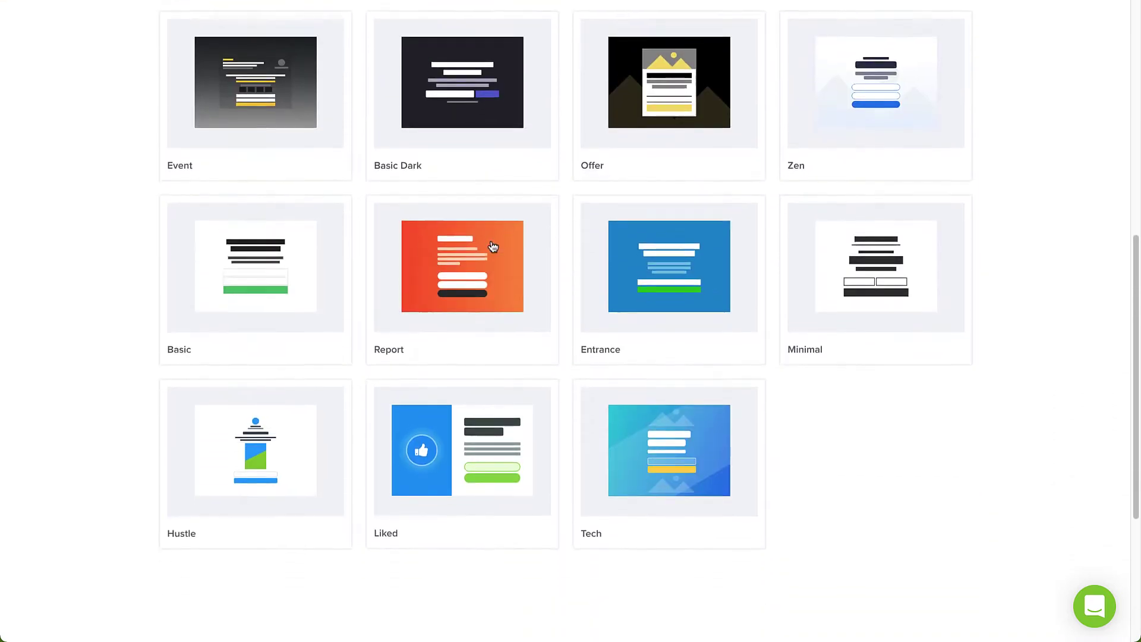
scroll(493, 246, down, 1)
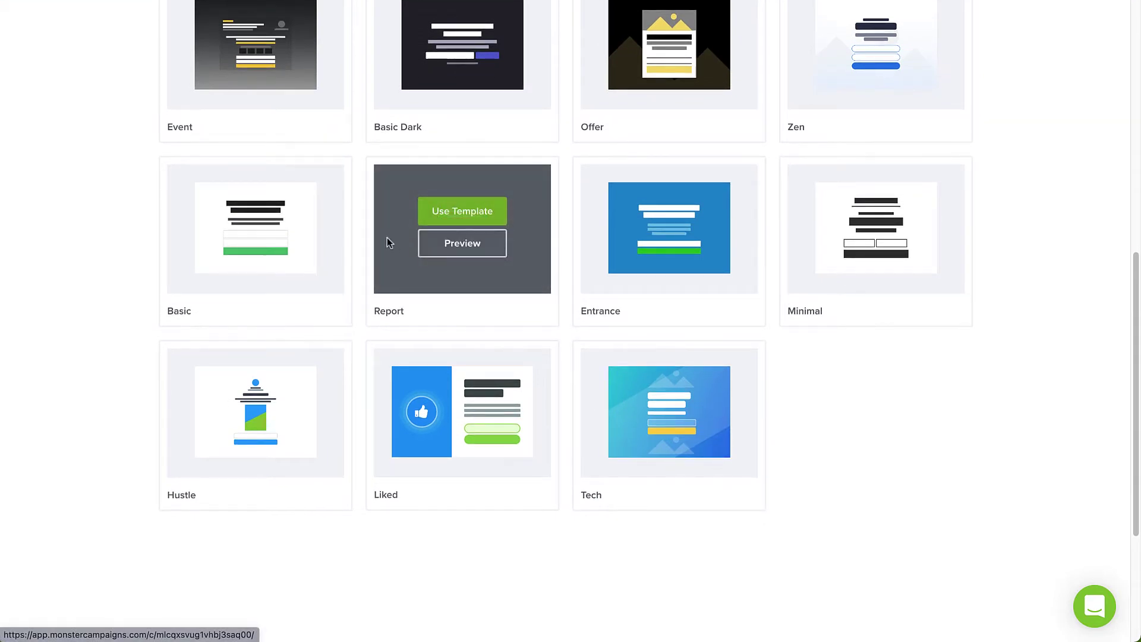
click(295, 254)
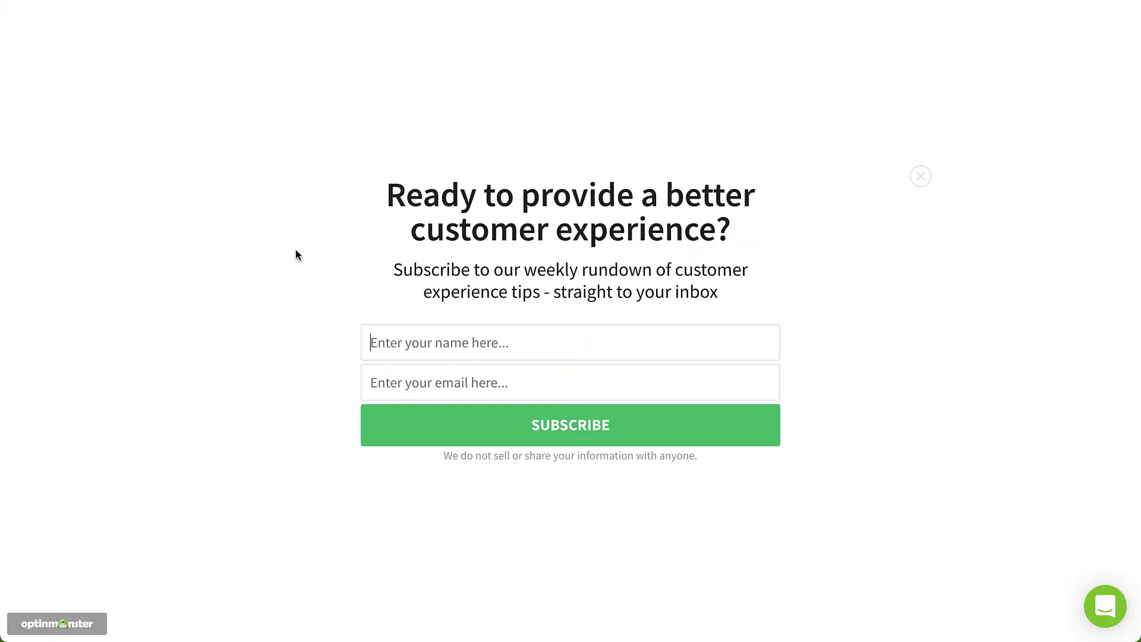
click(298, 254)
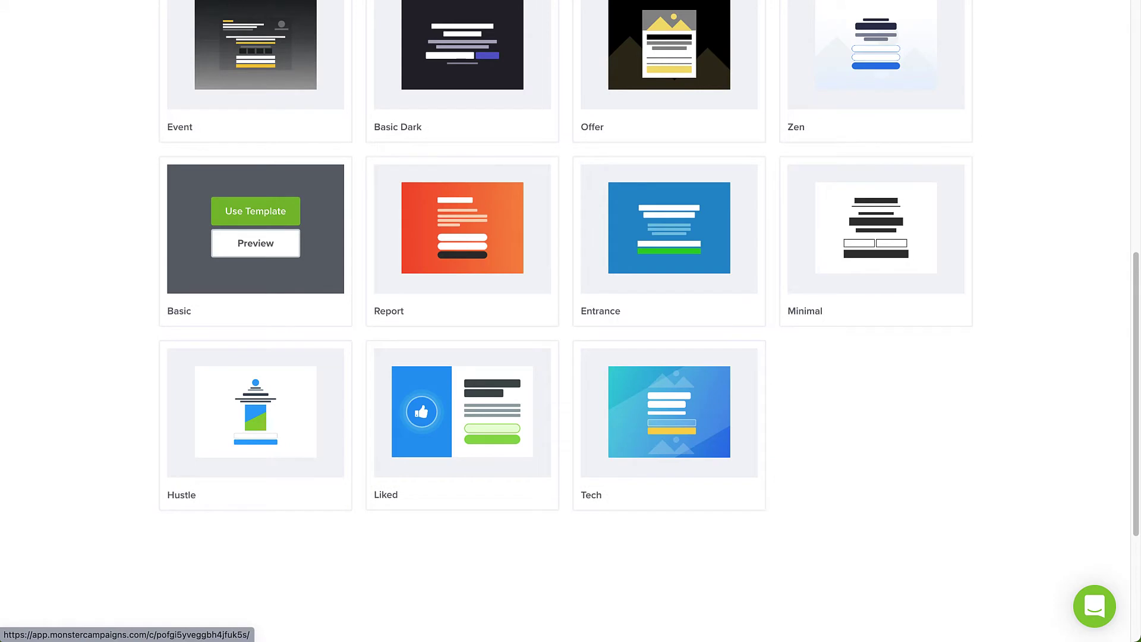
click(288, 210)
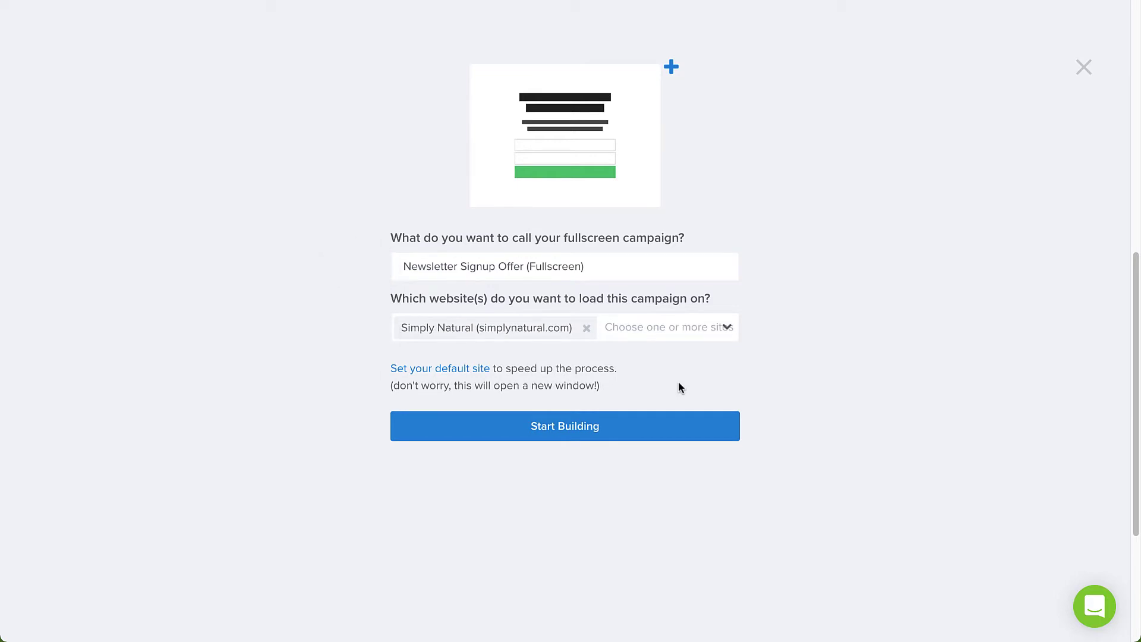
- Start building 'Newsletter Signup Offer (Fullscreen)' for the Simply Natural website
click(653, 426)
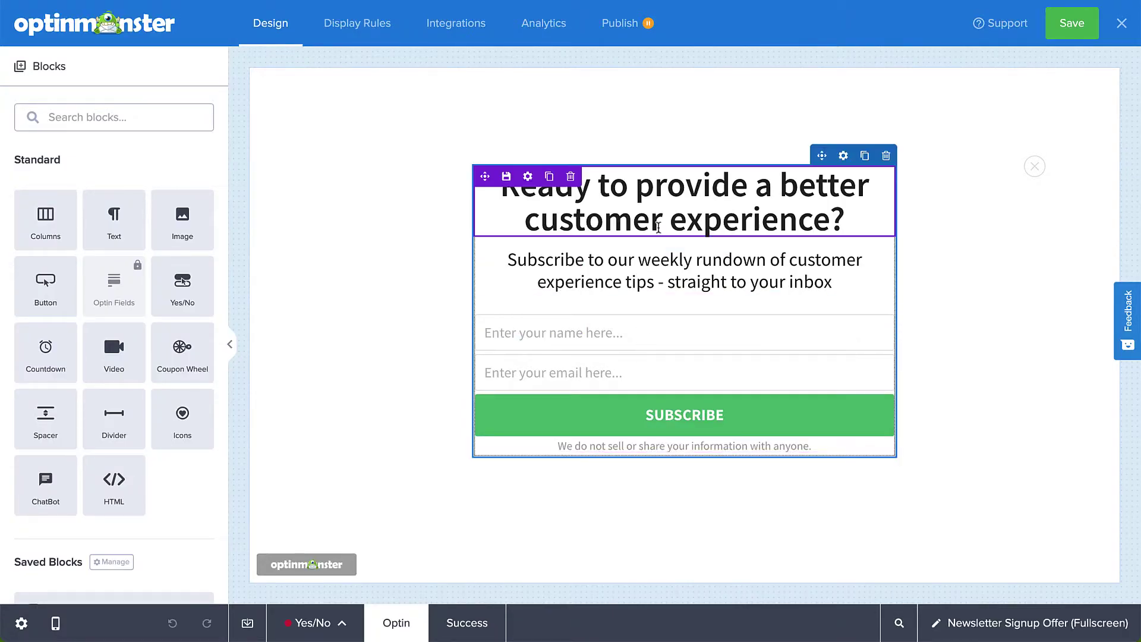
- Rewrite the headline into the Save 10% coupon offer, then go to Display Rules
triple_click(658, 228)
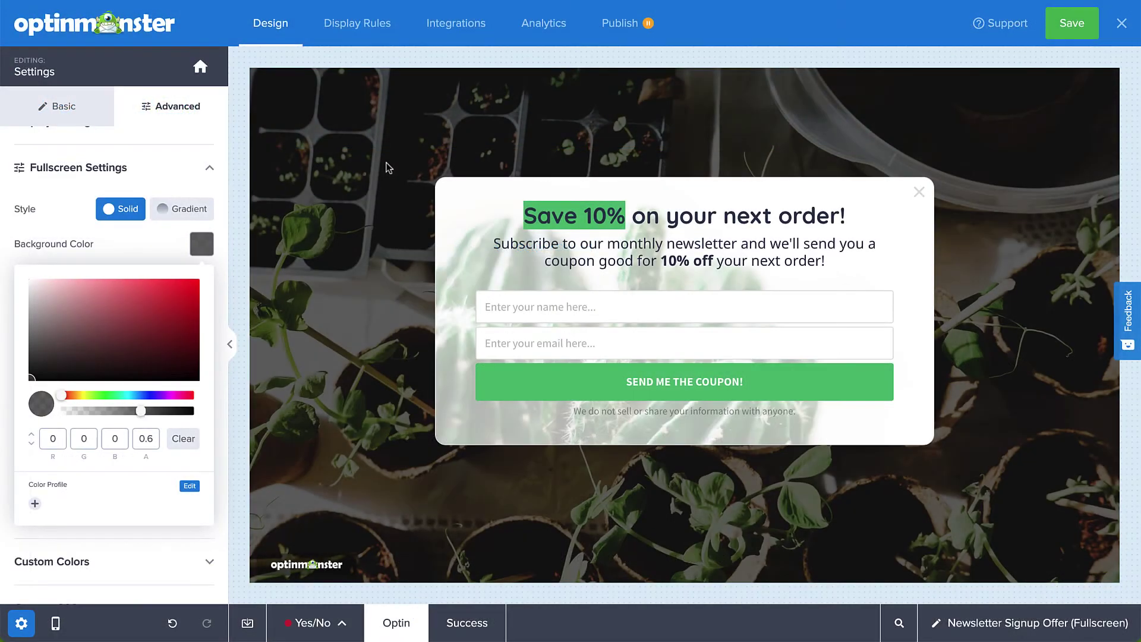
click(361, 27)
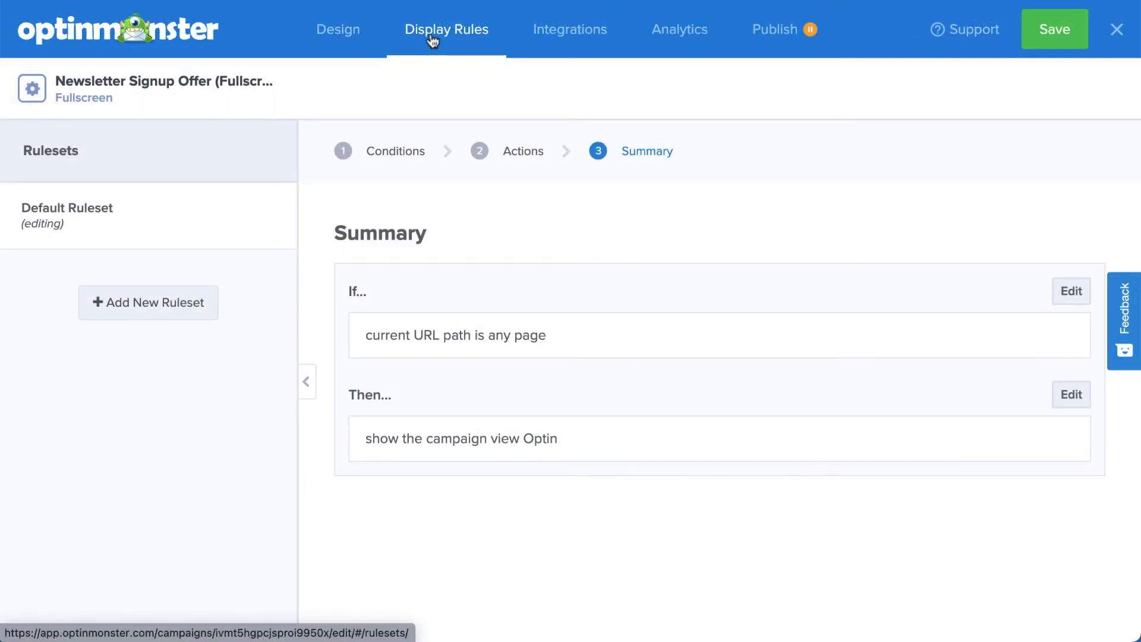
- Set the If rule to show when the URL path contains 'store'
click(1064, 290)
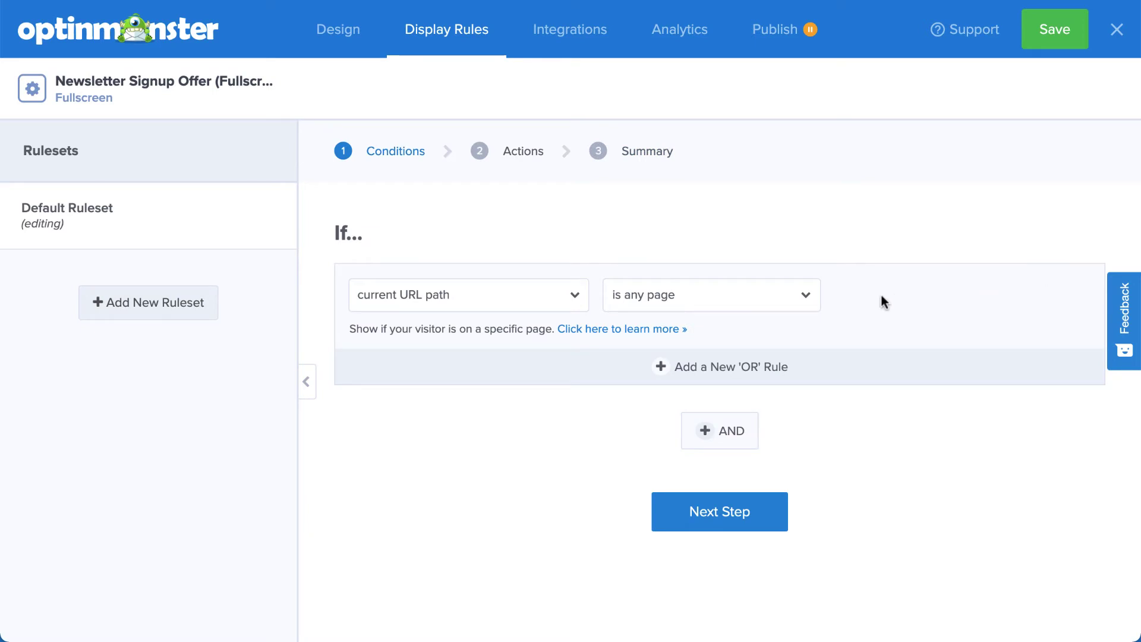
click(805, 296)
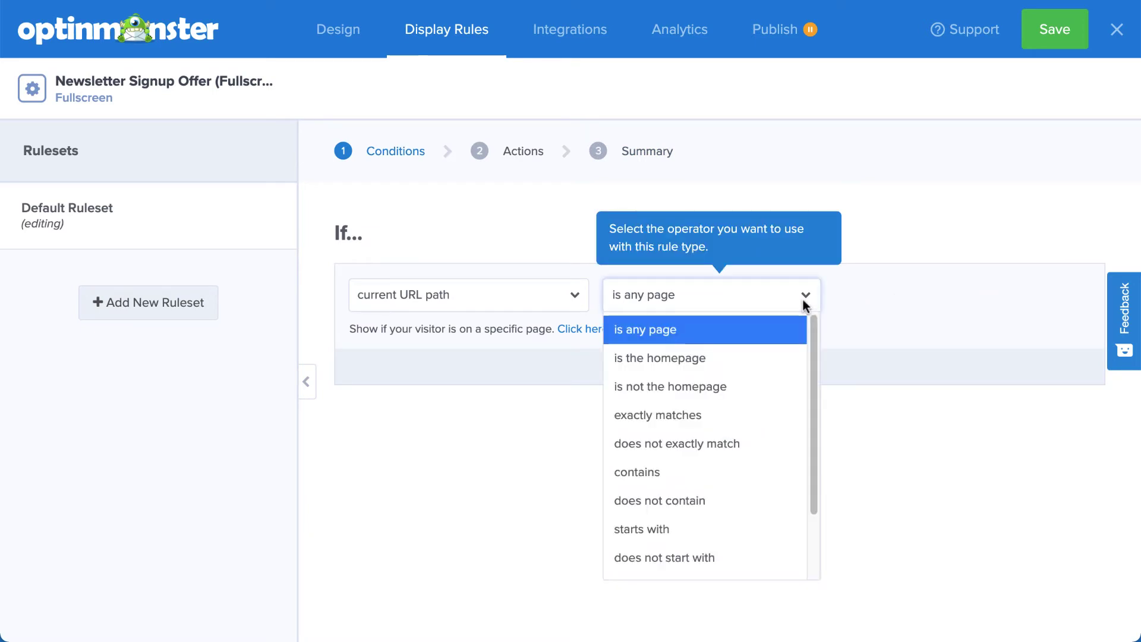
click(745, 466)
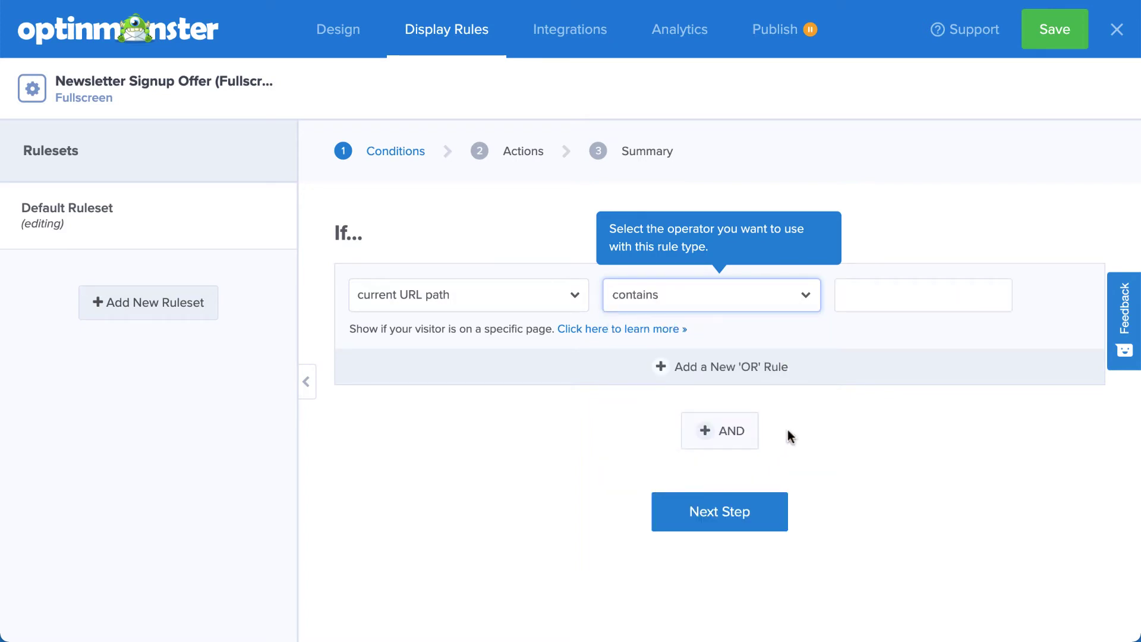
click(860, 295)
text(store)
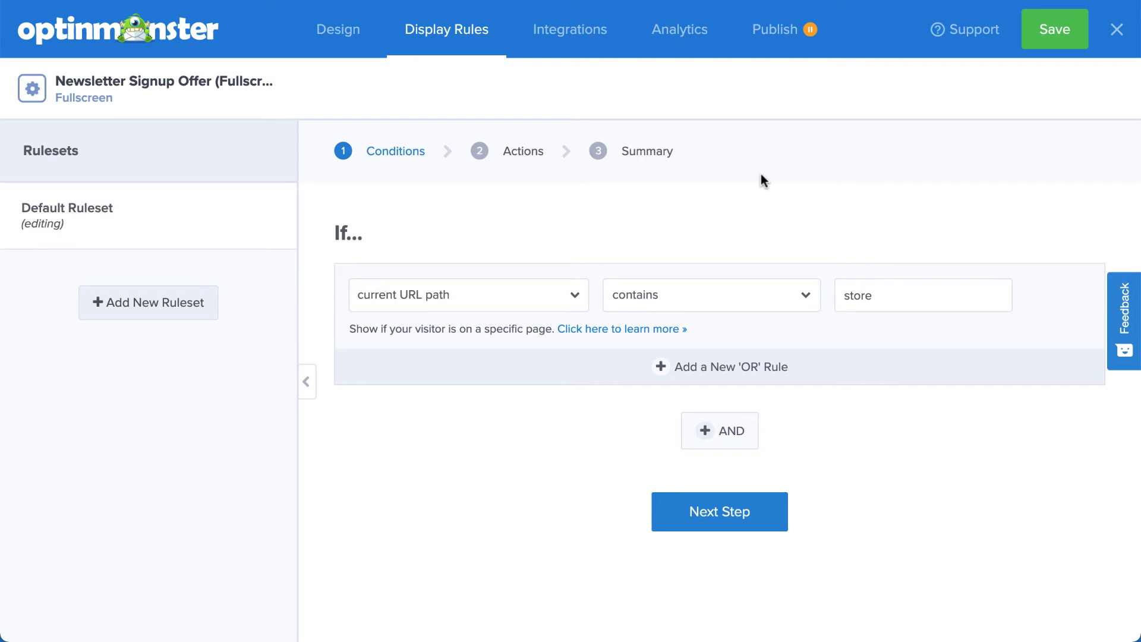
click(603, 37)
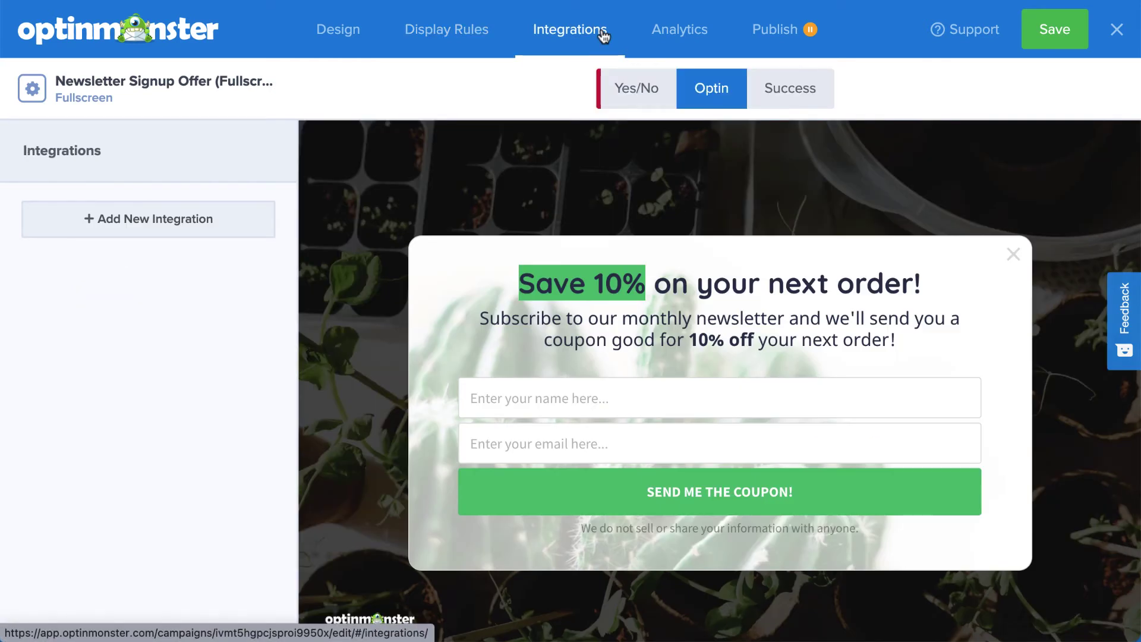
- Add a new email integration with Monster Leads as the provider
click(264, 215)
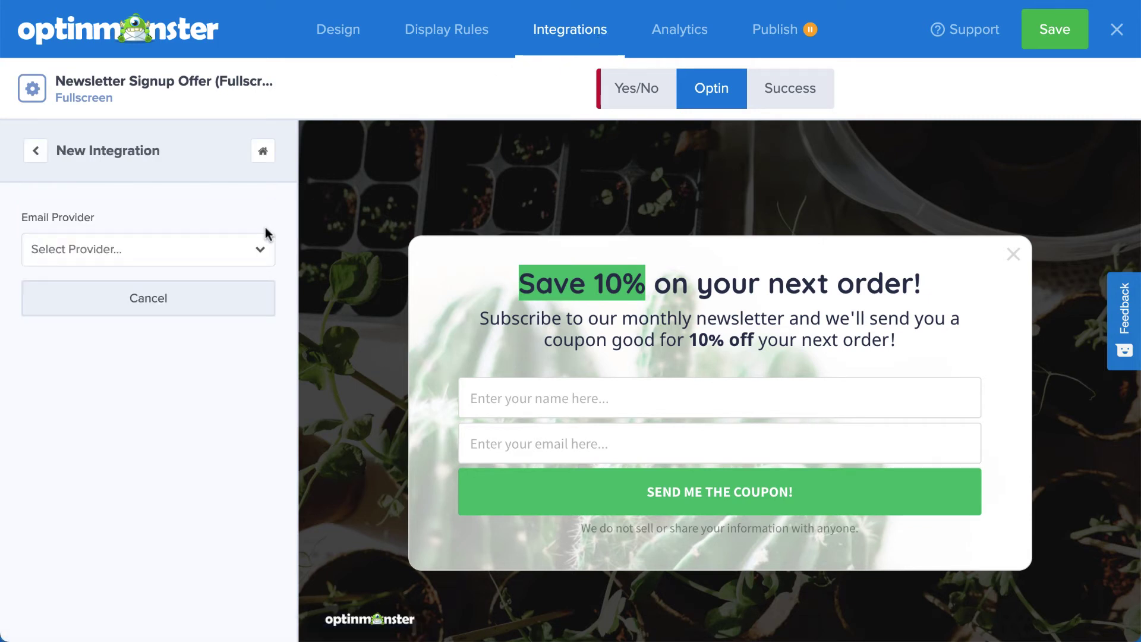
click(260, 251)
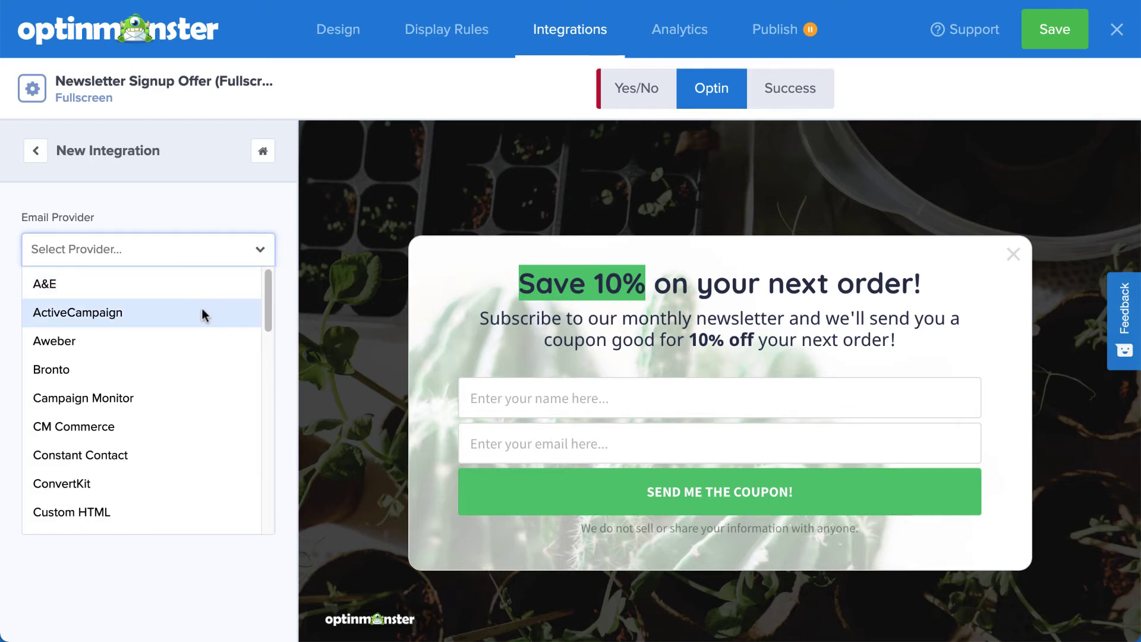
scroll(198, 314, down, 5)
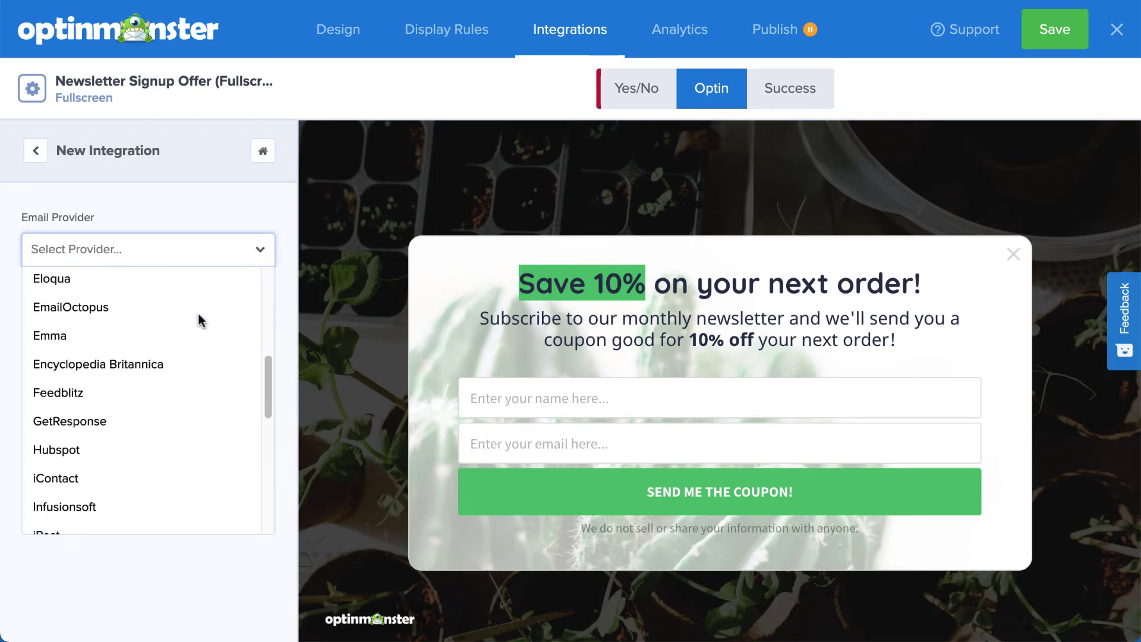
scroll(198, 315, down, 6)
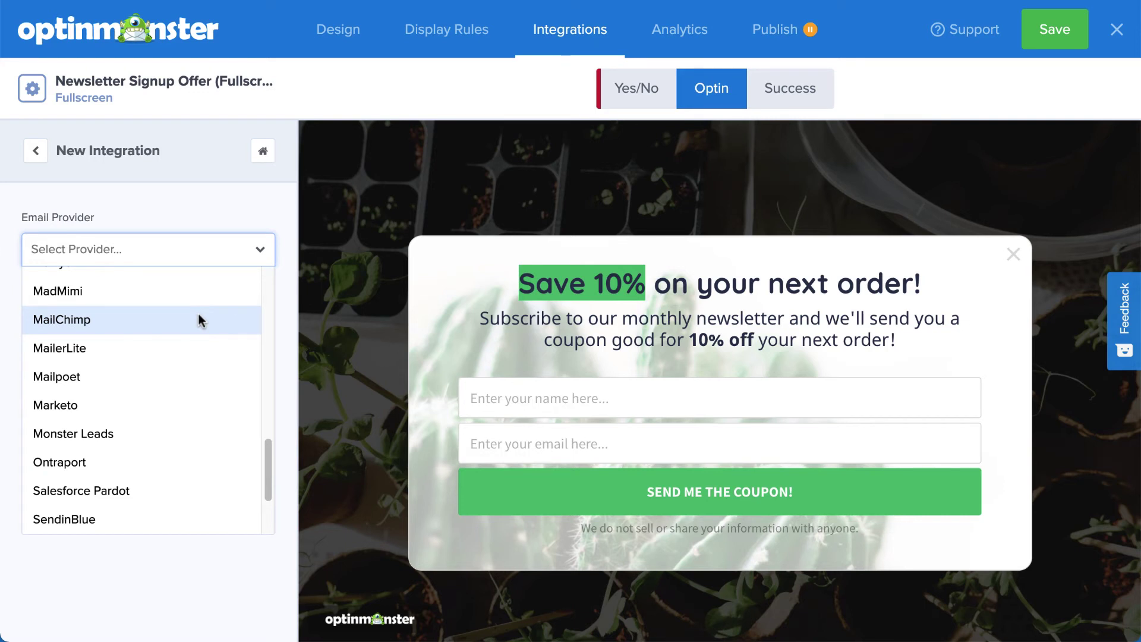
click(112, 431)
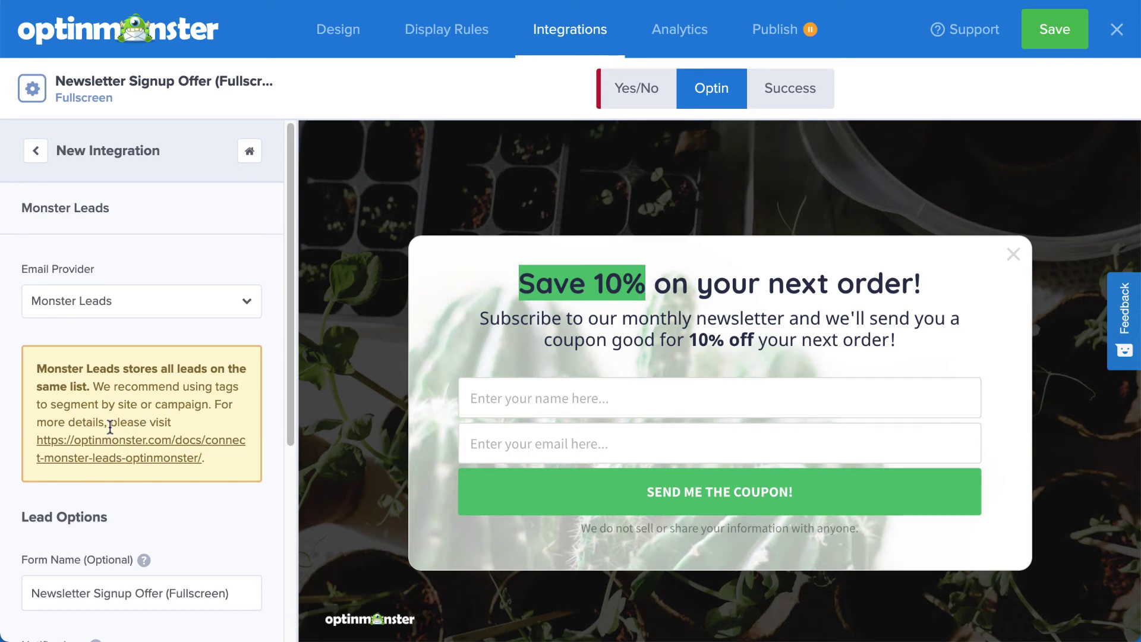
click(249, 150)
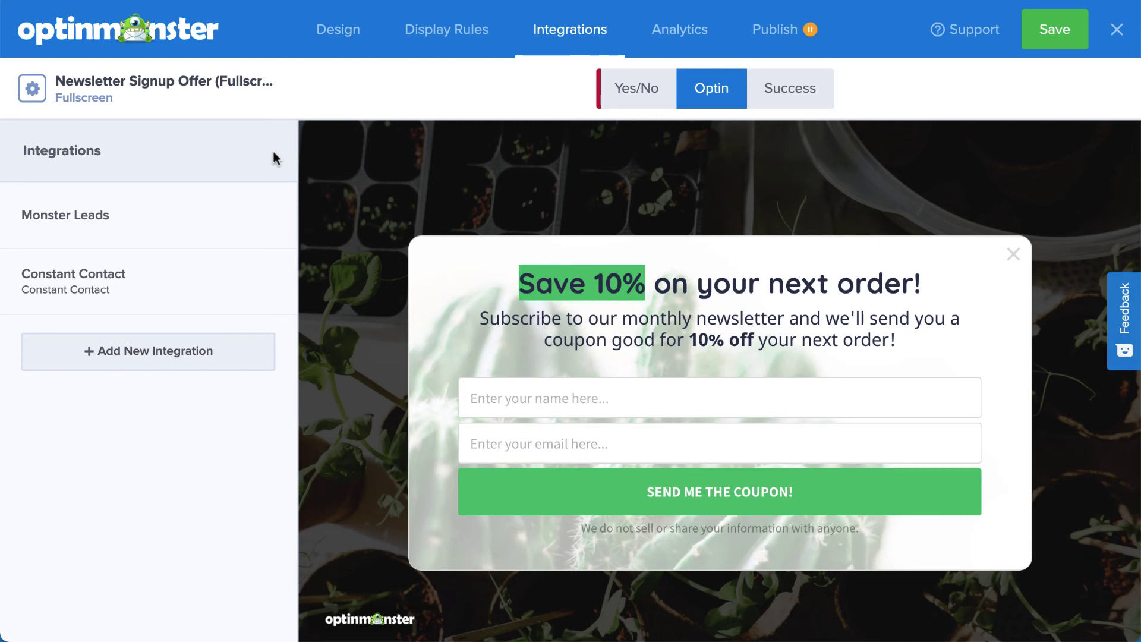
click(771, 37)
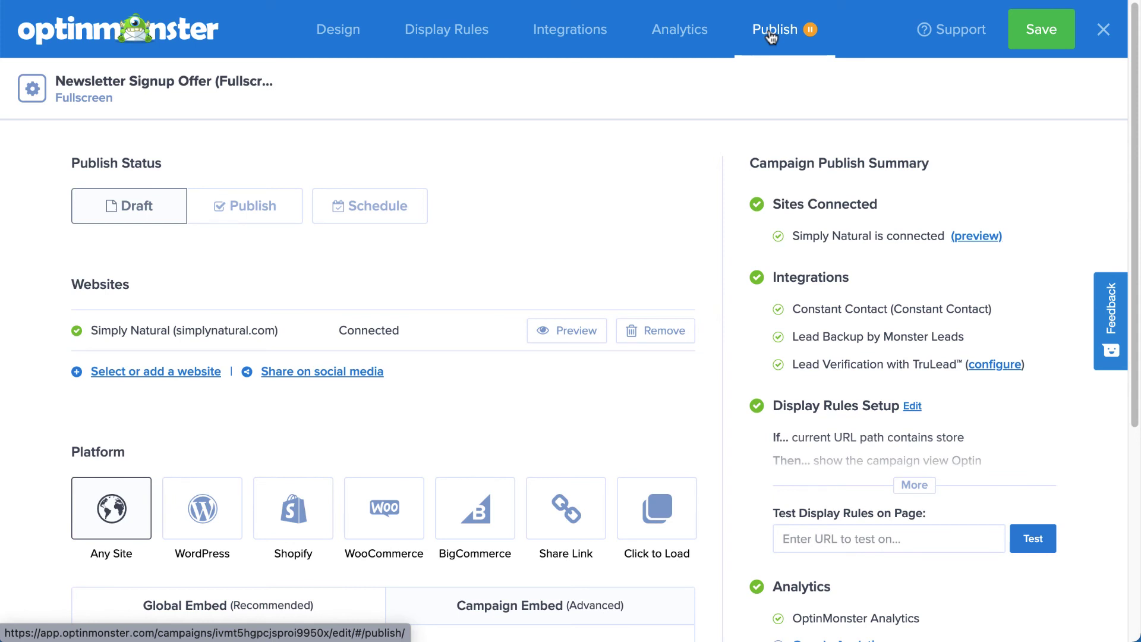
- Publish and save the campaign, then check it on the Store page
click(270, 208)
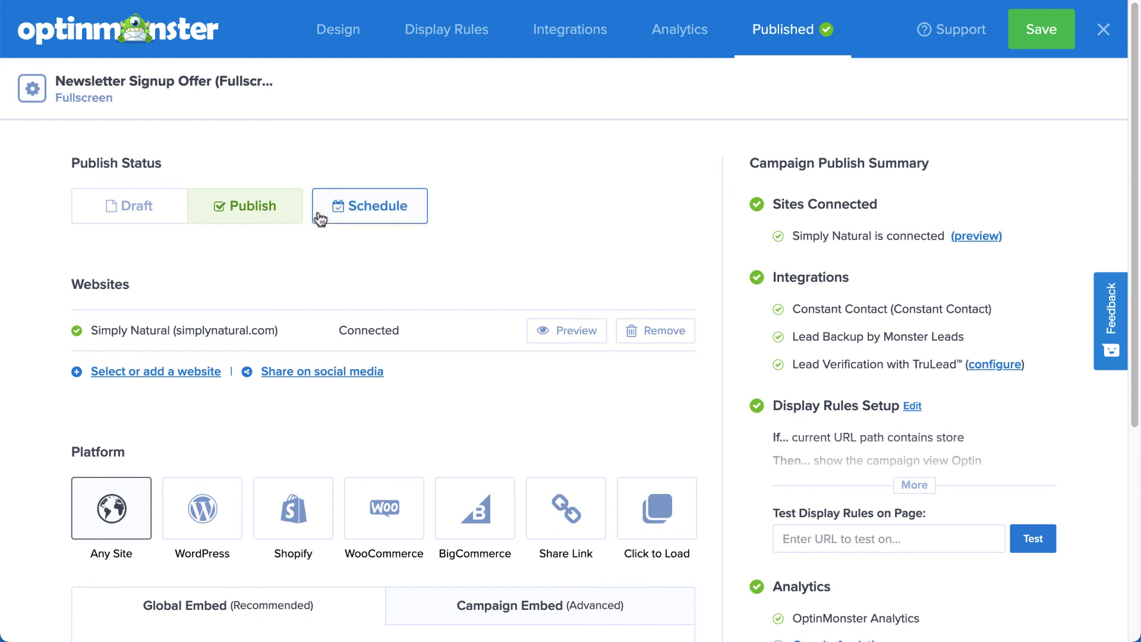
click(1040, 42)
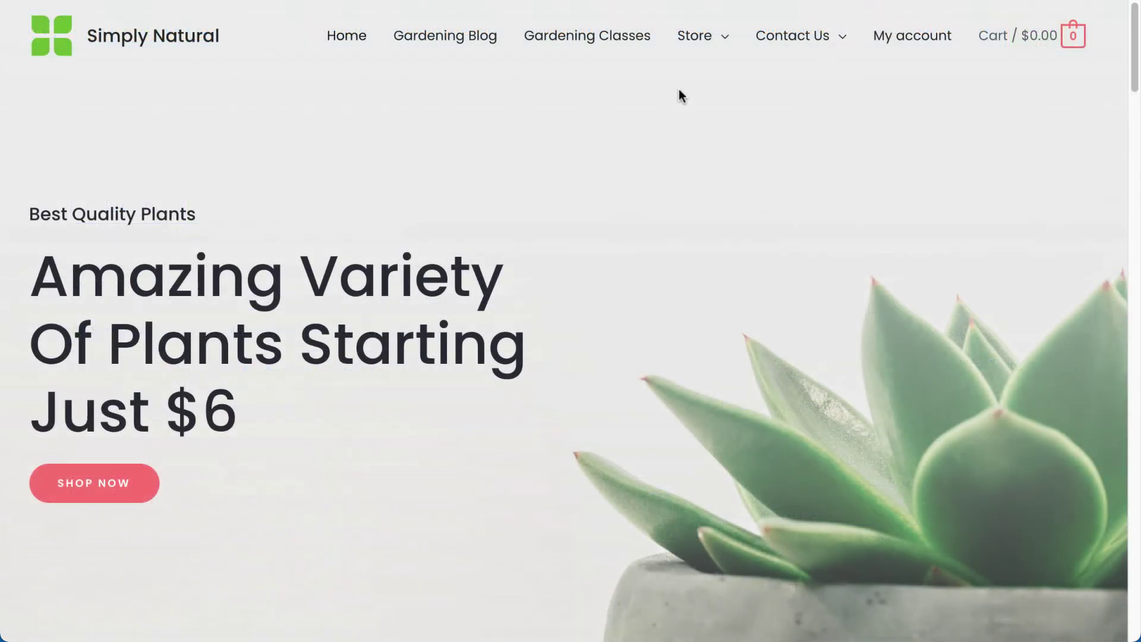
click(694, 36)
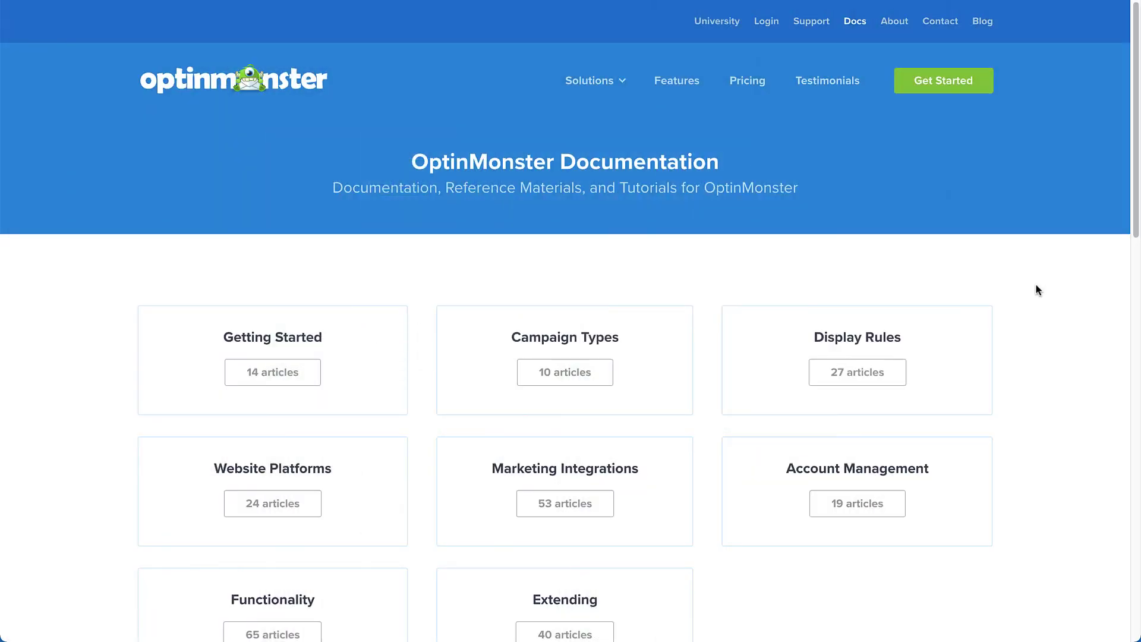
scroll(1035, 285, down, 3)
scroll(1036, 285, down, 3)
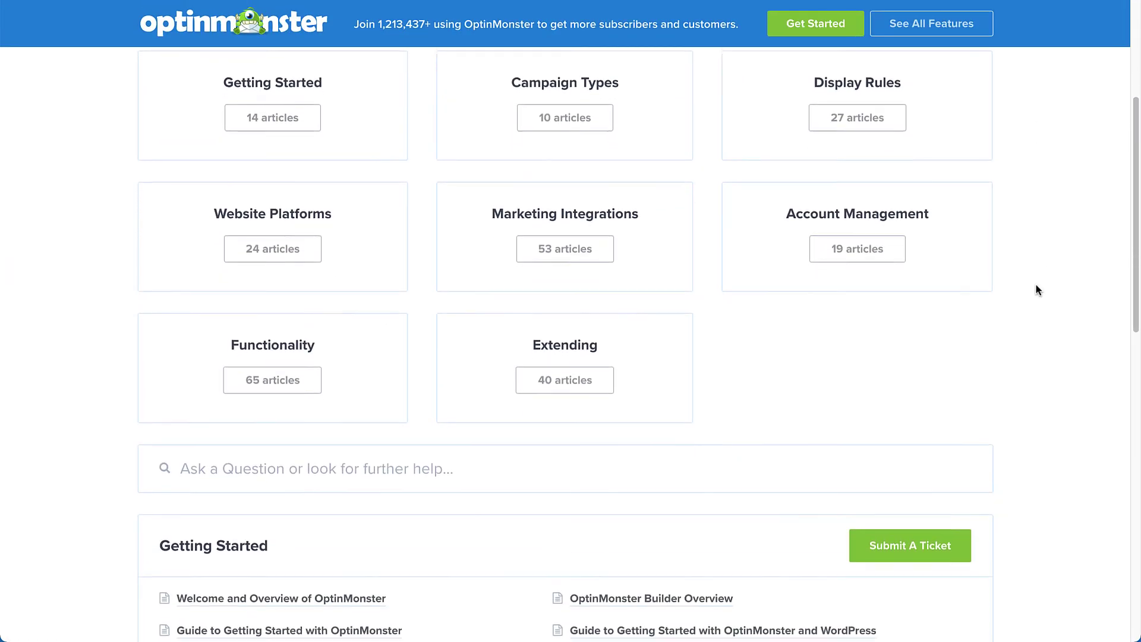